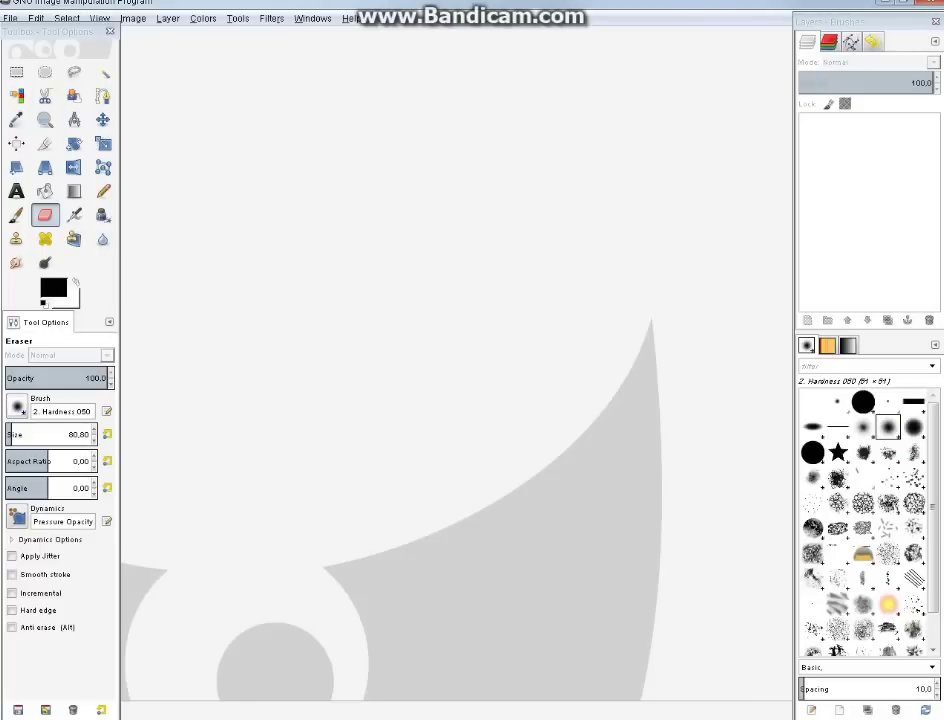
Open the FRUIT.jpg photo from the Desktop.
{"action": "key", "text": "alt+f"}
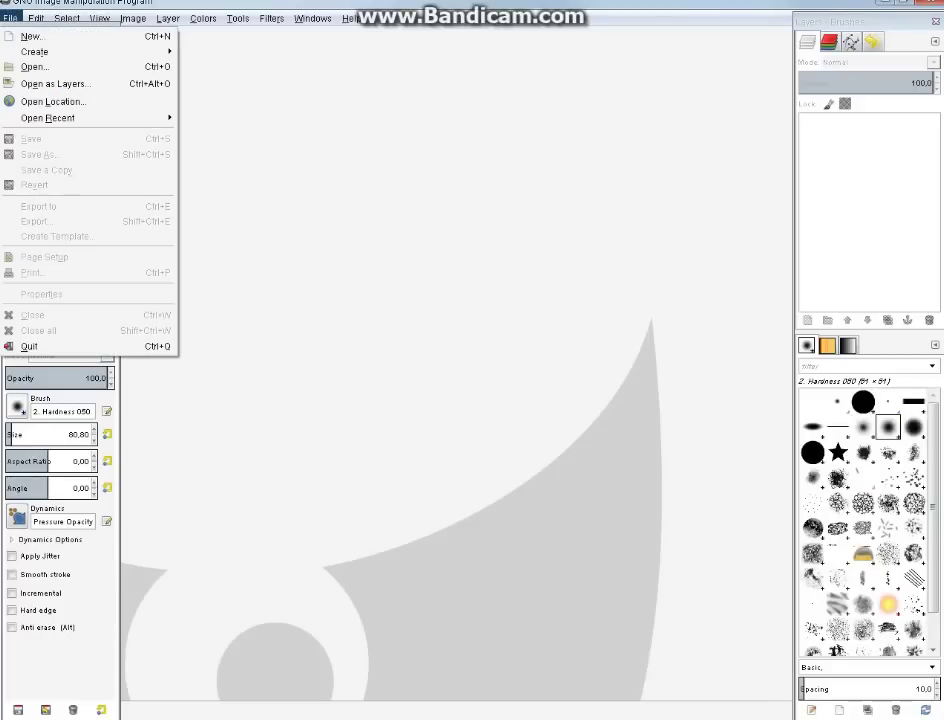
{"action": "key", "text": "Down"}
{"action": "key", "text": "Down"}
{"action": "key", "text": "Return"}
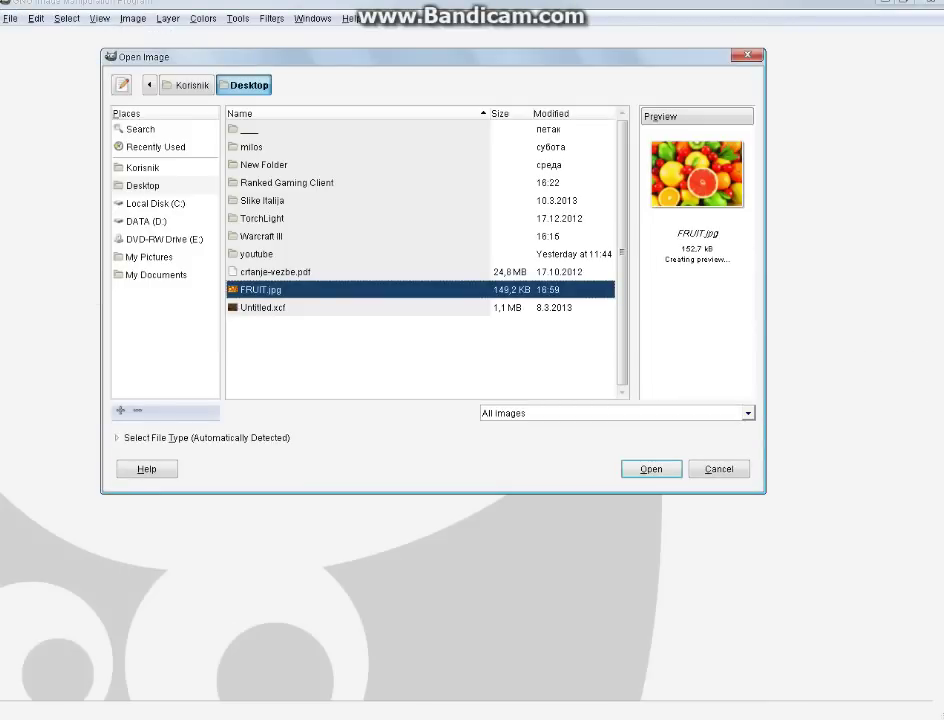
{"action": "key", "text": "Return"}
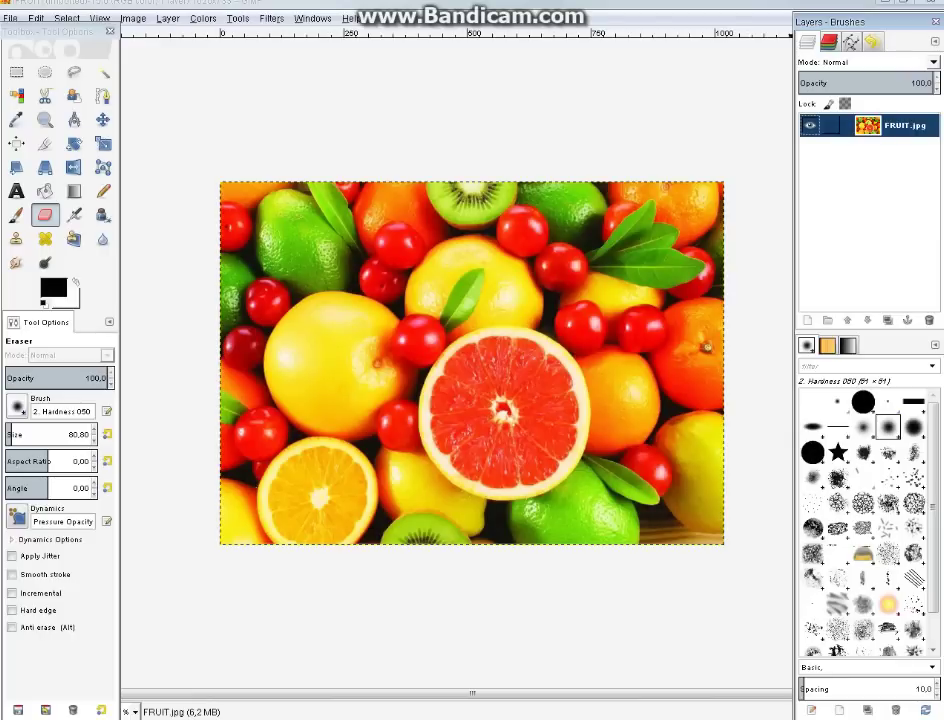
Duplicate the FRUIT.jpg layer.
{"action": "key", "text": "shift+F10"}
{"action": "key", "text": "Down"}
{"action": "key", "text": "Down"}
{"action": "key", "text": "Down"}
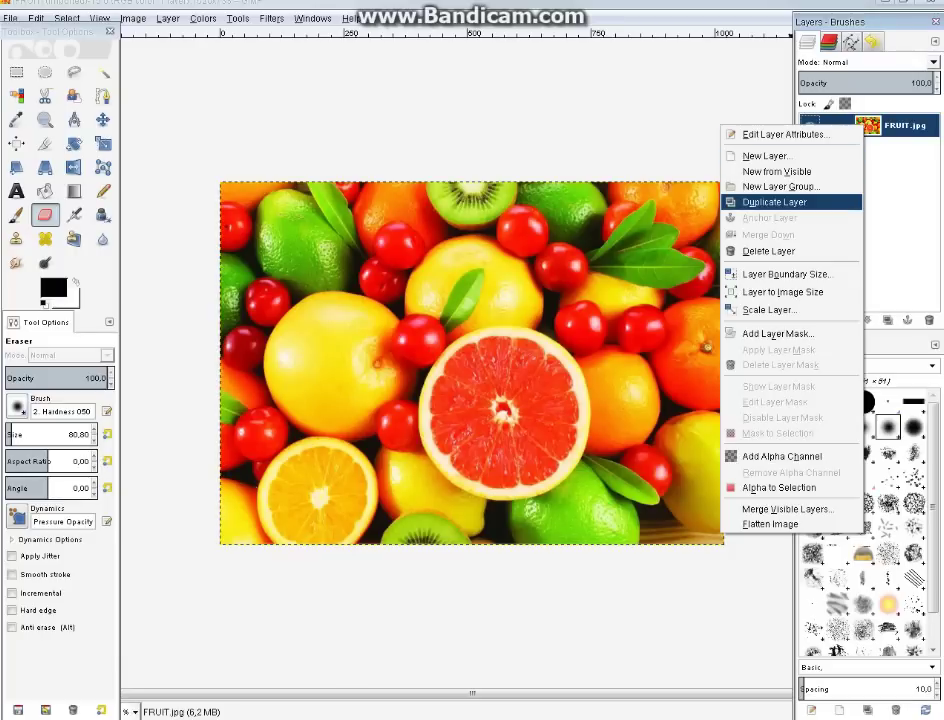
{"action": "key", "text": "Return"}
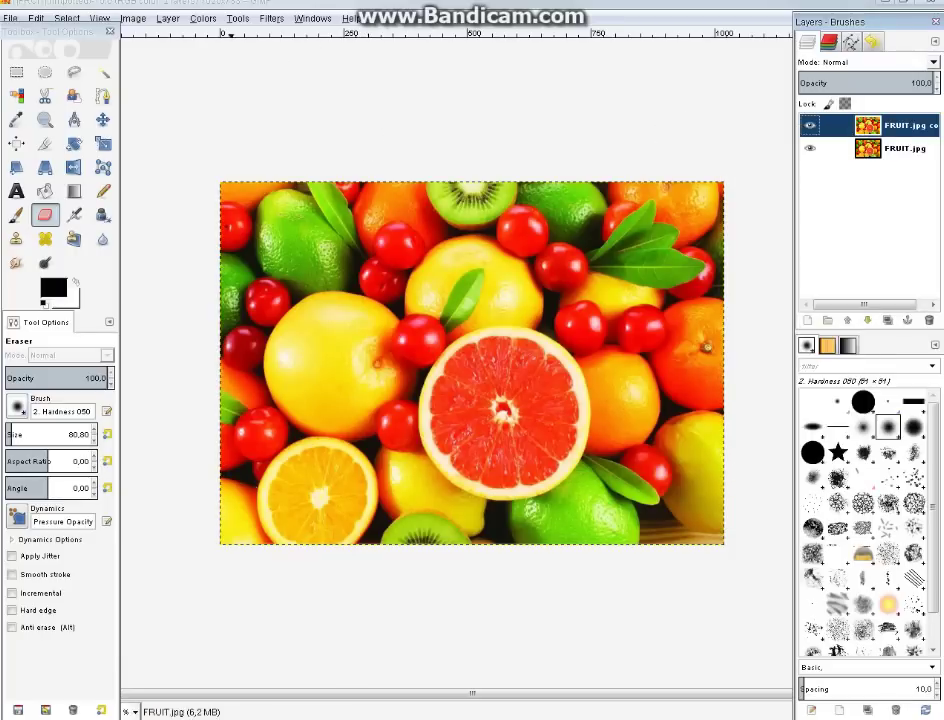
Desaturate the top copy layer to grayscale using the Luminosity mode.
{"action": "key", "text": "alt+c"}
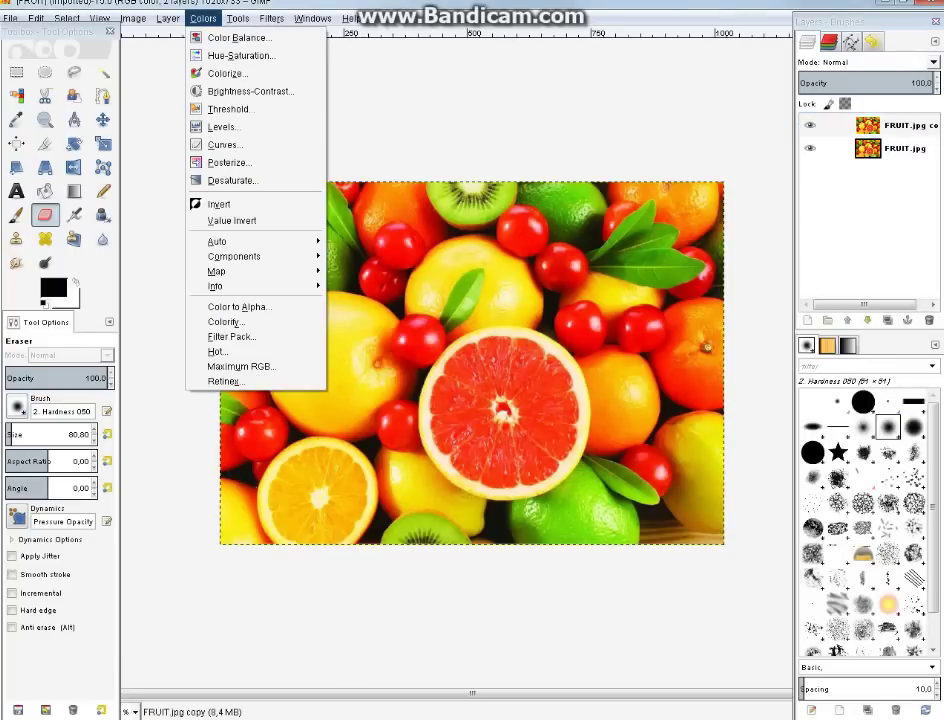
{"action": "key", "text": "Down"}
{"action": "key", "text": "Down"}
{"action": "key", "text": "Down"}
{"action": "key", "text": "Return"}
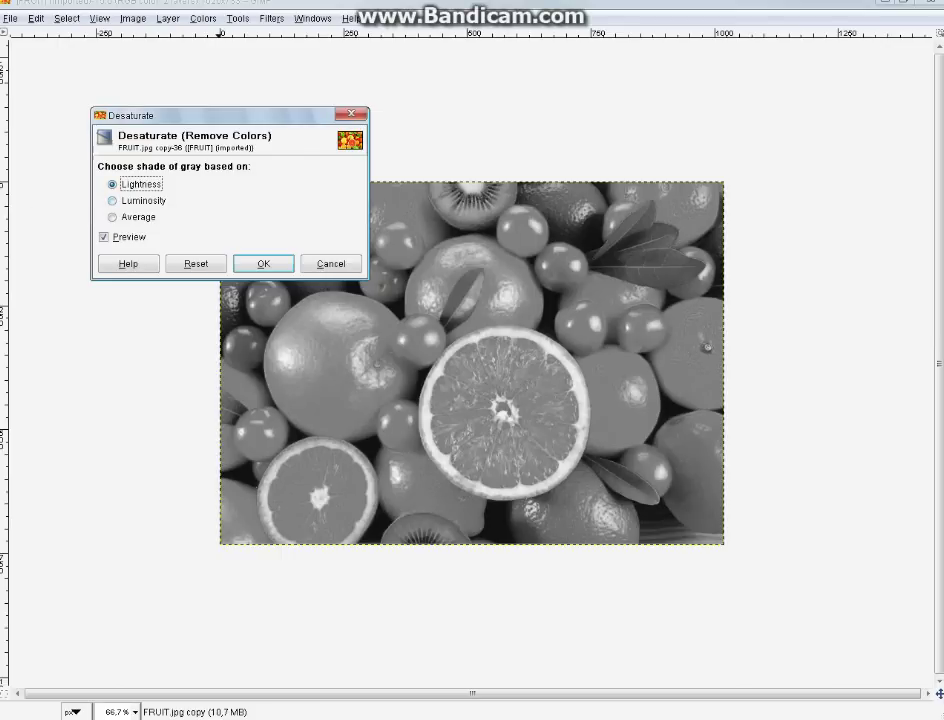
{"action": "key", "text": "Down"}
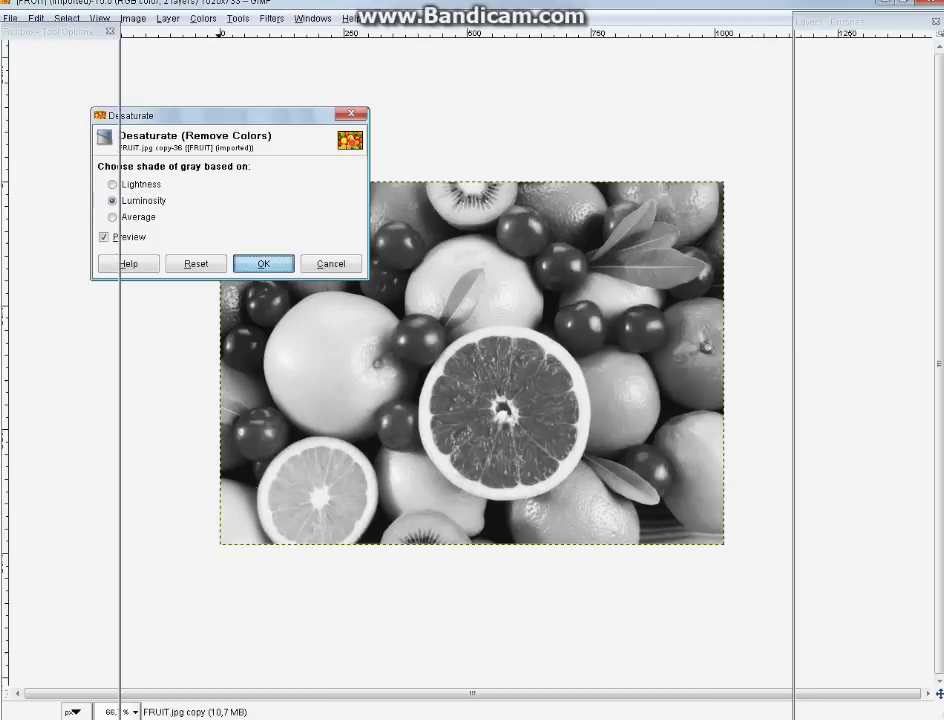
{"action": "key", "text": "Return"}
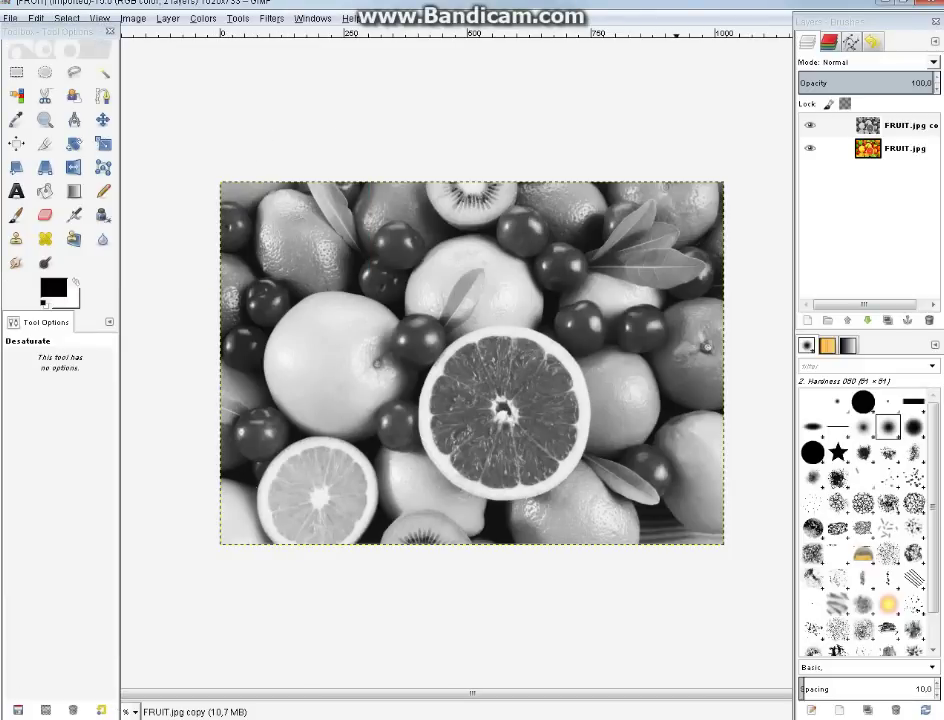
Add an alpha channel to the grayscale copy and ready the Eraser with the soft round brush.
{"action": "right_click", "coordinate": [878, 127]}
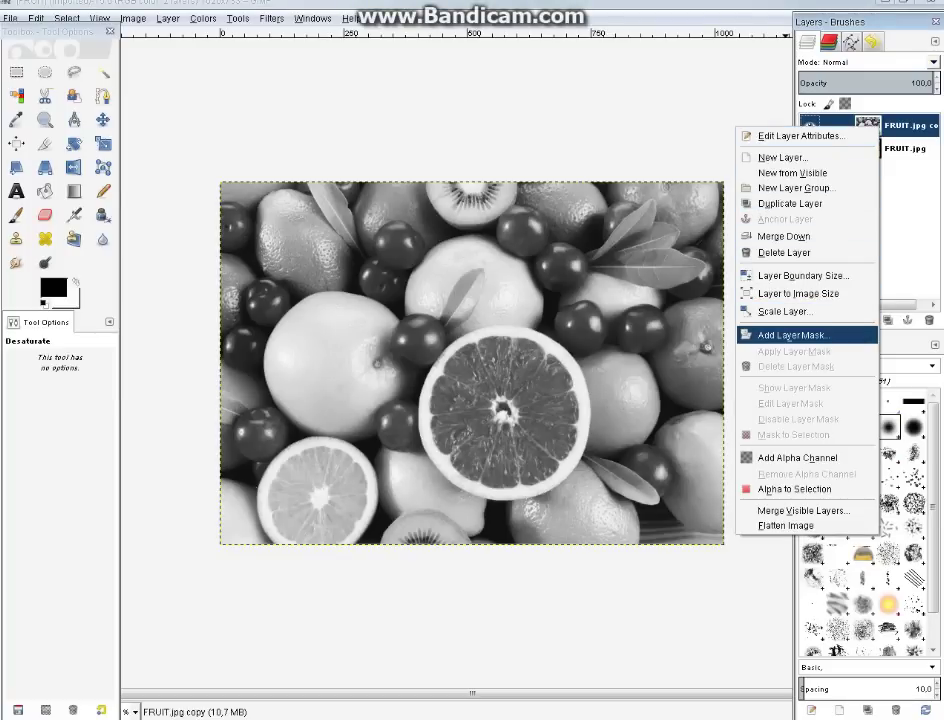
{"action": "left_click", "coordinate": [797, 457]}
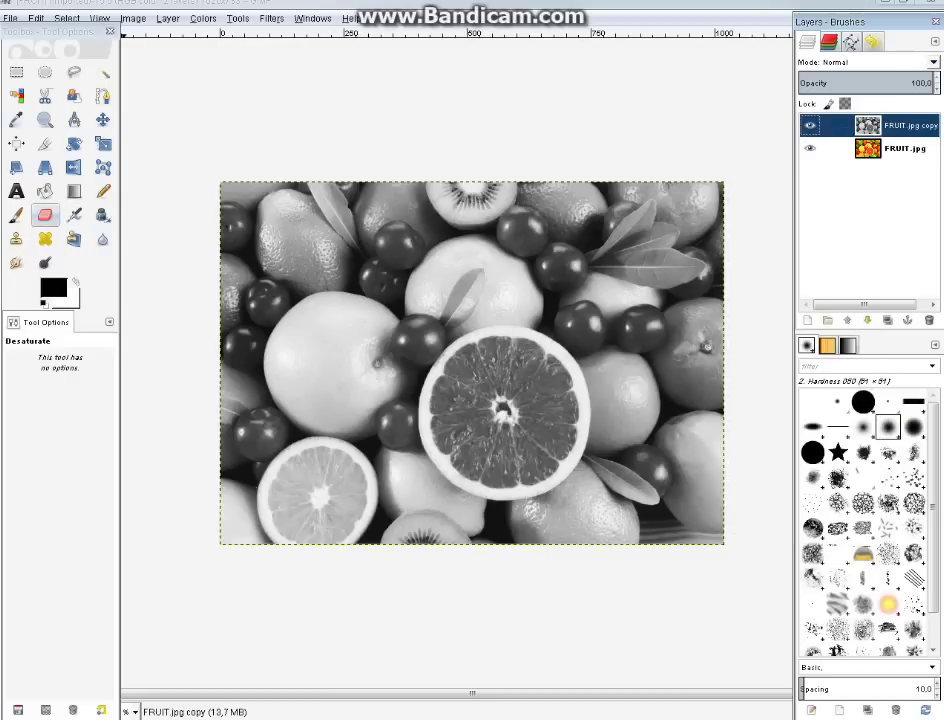
{"action": "left_click", "coordinate": [44, 215]}
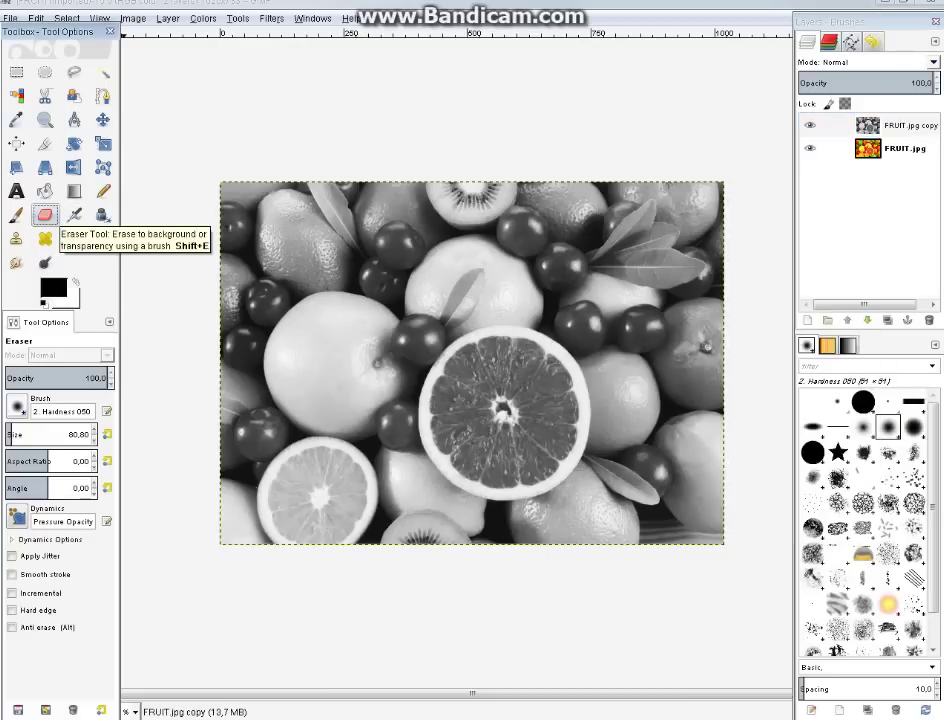
{"action": "left_click", "coordinate": [17, 405]}
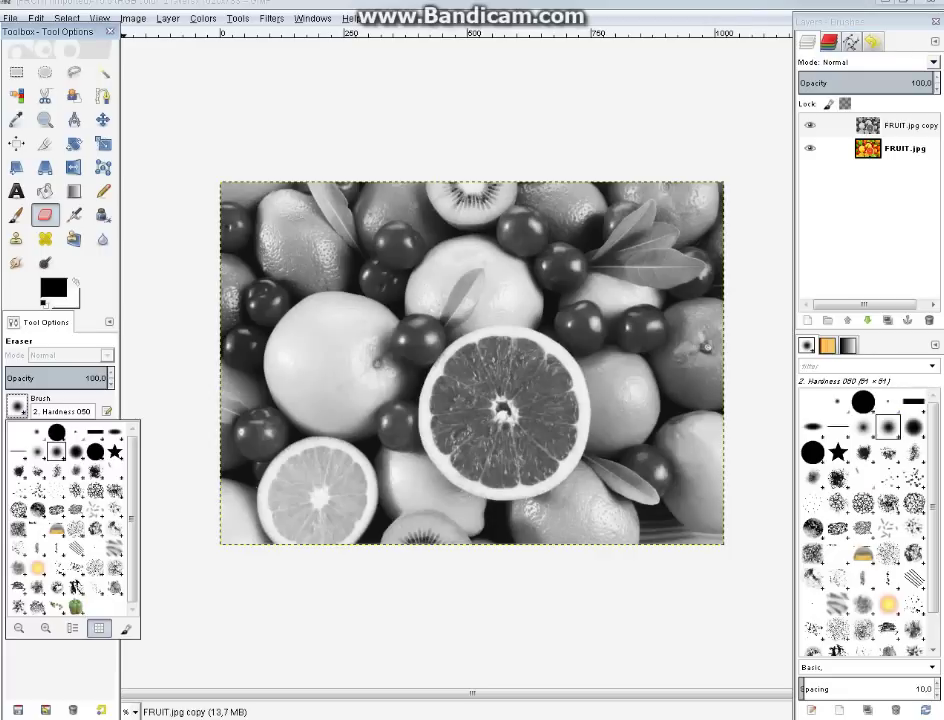
{"action": "key", "text": "Escape"}
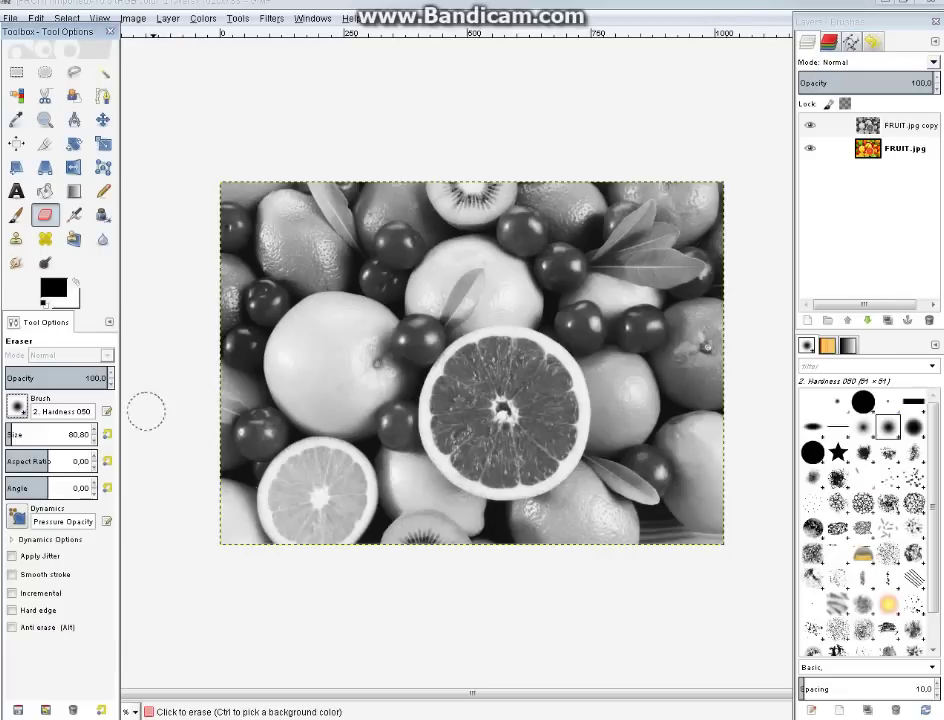
Erase the grayscale copy over the central grapefruit half, revealing its flesh, top edge and peel.
{"action": "scroll", "coordinate": [481, 424], "scroll_direction": "up", "scroll_amount": 1}
{"action": "scroll", "coordinate": [481, 424], "scroll_direction": "up", "scroll_amount": 2}
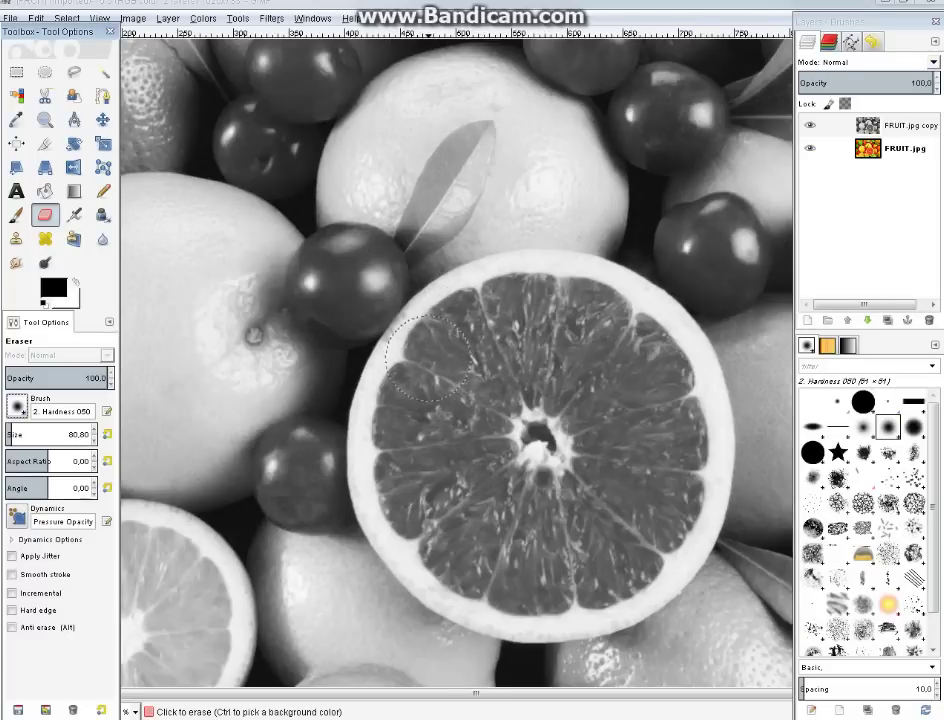
{"action": "mouse_move", "coordinate": [423, 368]}
{"action": "left_mouse_down"}
{"action": "mouse_move", "coordinate": [398, 395]}
{"action": "mouse_move", "coordinate": [395, 450]}
{"action": "mouse_move", "coordinate": [415, 510]}
{"action": "mouse_move", "coordinate": [450, 555]}
{"action": "mouse_move", "coordinate": [477, 565]}
{"action": "mouse_move", "coordinate": [440, 430]}
{"action": "mouse_move", "coordinate": [440, 340]}
{"action": "mouse_move", "coordinate": [545, 305]}
{"action": "mouse_move", "coordinate": [650, 340]}
{"action": "mouse_move", "coordinate": [640, 520]}
{"action": "mouse_move", "coordinate": [520, 580]}
{"action": "mouse_move", "coordinate": [476, 497]}
{"action": "mouse_move", "coordinate": [600, 380]}
{"action": "mouse_move", "coordinate": [480, 430]}
{"action": "mouse_move", "coordinate": [660, 450]}
{"action": "mouse_move", "coordinate": [548, 543]}
{"action": "left_mouse_up"}
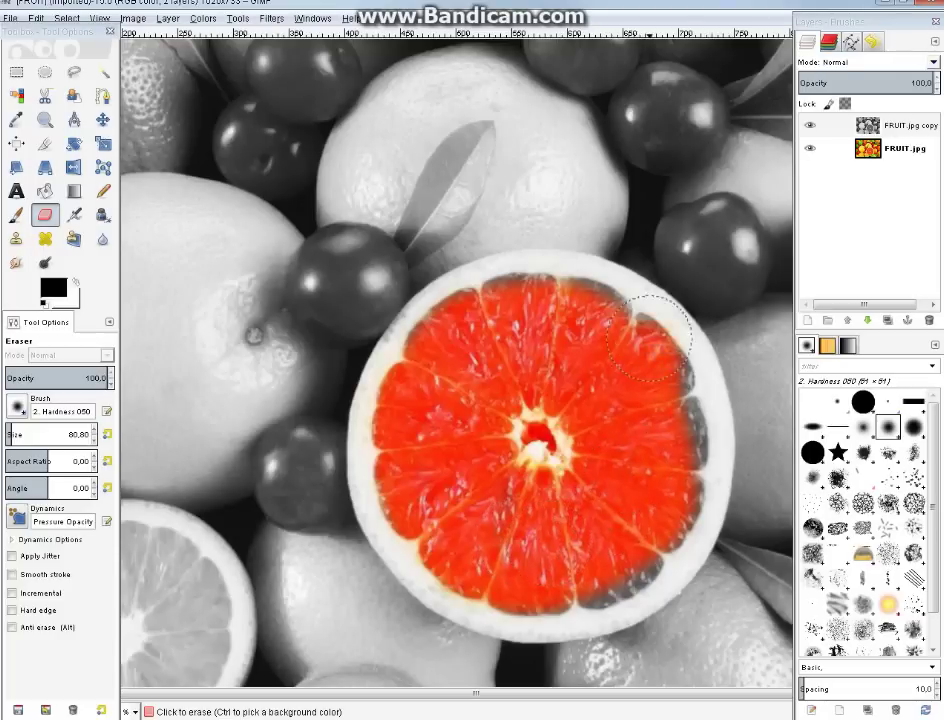
{"action": "left_click_drag", "start_coordinate": [590, 295], "coordinate": [530, 285]}
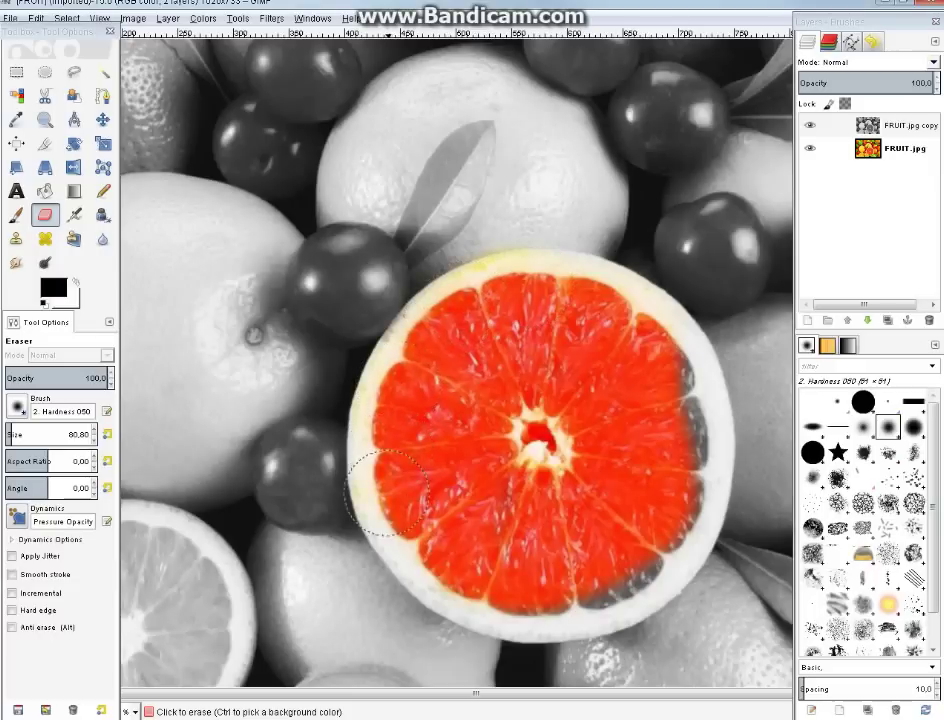
{"action": "mouse_move", "coordinate": [375, 530]}
{"action": "left_mouse_down"}
{"action": "mouse_move", "coordinate": [400, 572]}
{"action": "mouse_move", "coordinate": [430, 598]}
{"action": "mouse_move", "coordinate": [457, 604]}
{"action": "mouse_move", "coordinate": [505, 610]}
{"action": "mouse_move", "coordinate": [674, 579]}
{"action": "mouse_move", "coordinate": [705, 415]}
{"action": "mouse_move", "coordinate": [692, 359]}
{"action": "mouse_move", "coordinate": [560, 262]}
{"action": "mouse_move", "coordinate": [485, 262]}
{"action": "mouse_move", "coordinate": [445, 290]}
{"action": "mouse_move", "coordinate": [440, 315]}
{"action": "mouse_move", "coordinate": [395, 380]}
{"action": "mouse_move", "coordinate": [380, 463]}
{"action": "mouse_move", "coordinate": [390, 505]}
{"action": "left_mouse_up"}
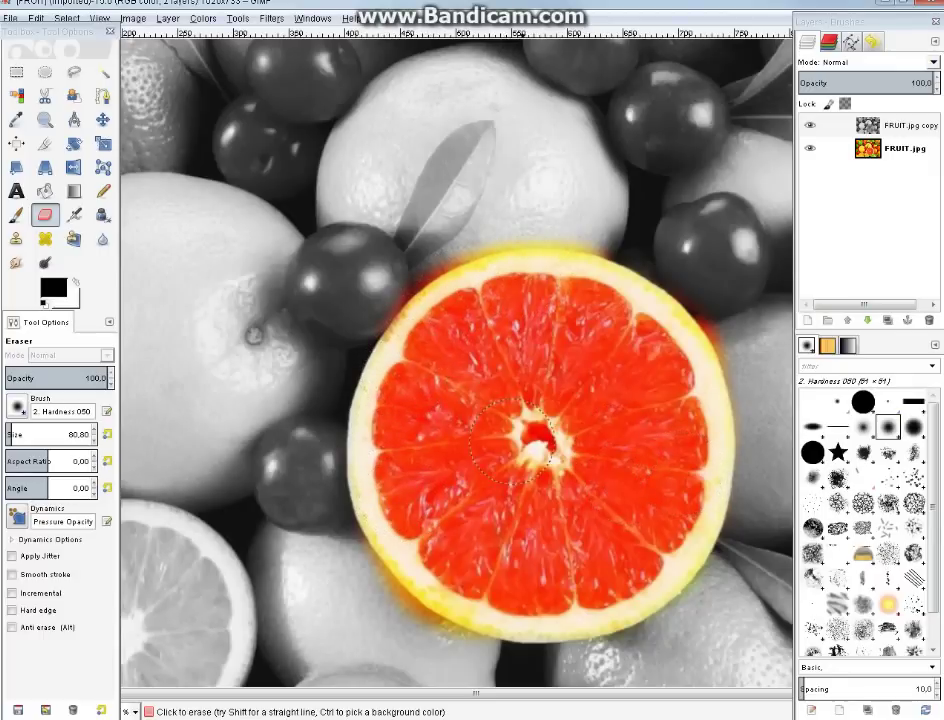
{"action": "scroll", "coordinate": [513, 440], "scroll_direction": "down", "scroll_amount": 1, "text": "ctrl"}
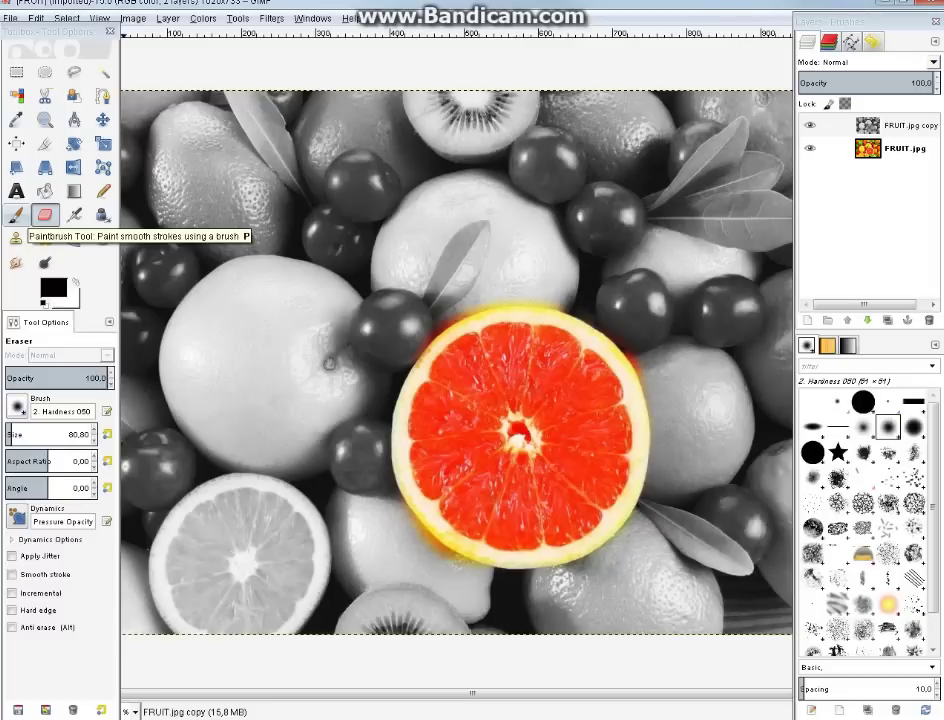
Select the Paintbrush with the '2. Hardness 100' brush at about size 27.
{"action": "left_click", "coordinate": [16, 214]}
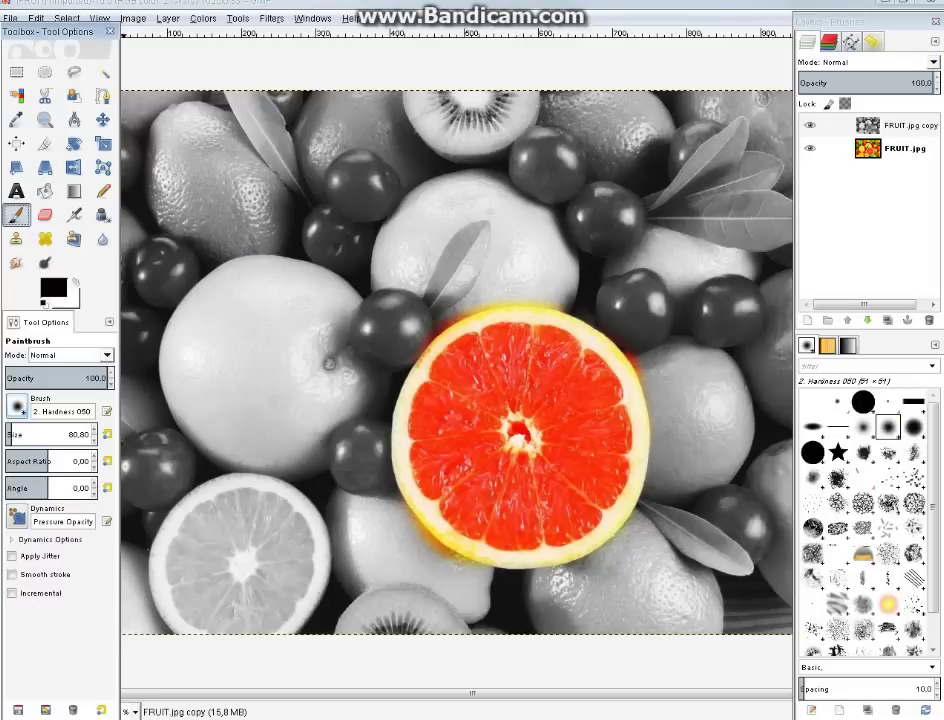
{"action": "left_click", "coordinate": [16, 404]}
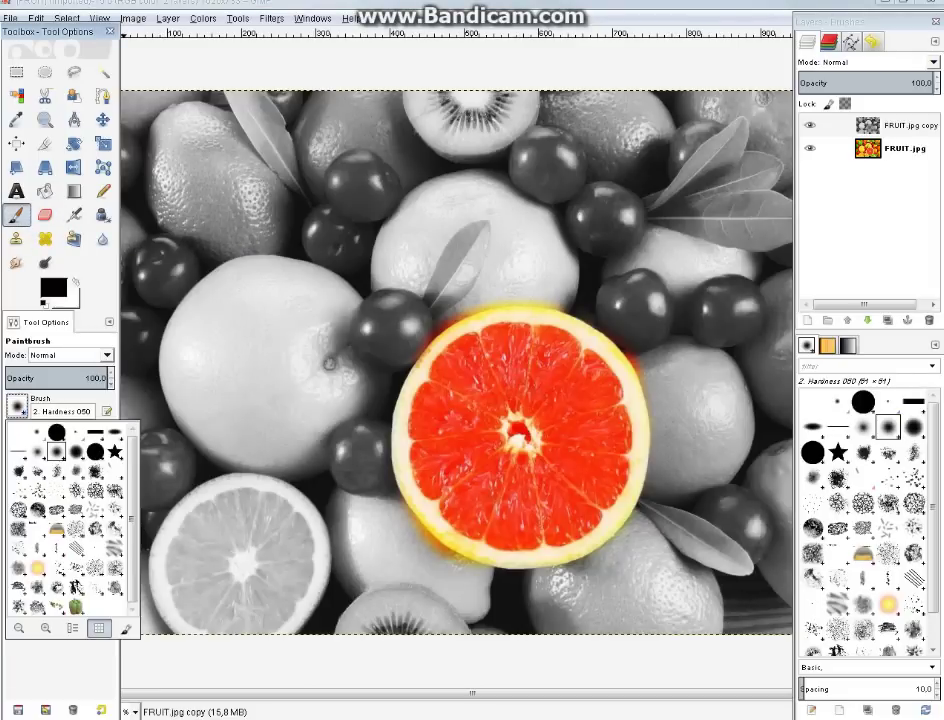
{"action": "double_click", "coordinate": [95, 452]}
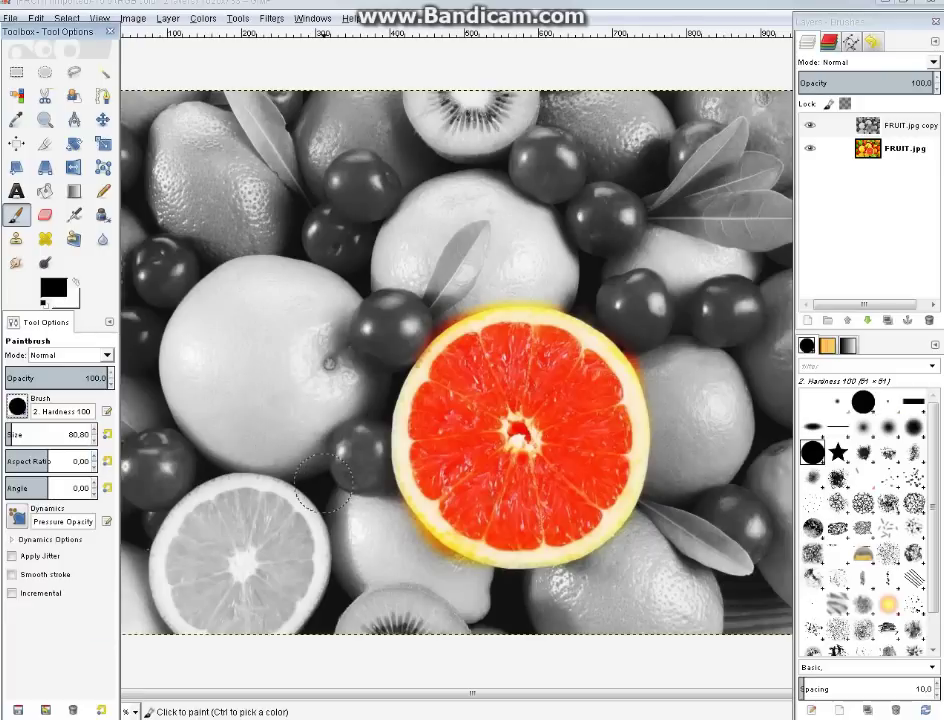
{"action": "left_click", "coordinate": [73, 433]}
Paint a black stroke along the grapefruit's lower-left edge.
{"action": "scroll", "coordinate": [462, 567], "scroll_direction": "up", "scroll_amount": 1}
{"action": "scroll", "coordinate": [459, 580], "scroll_direction": "up", "scroll_amount": 1}
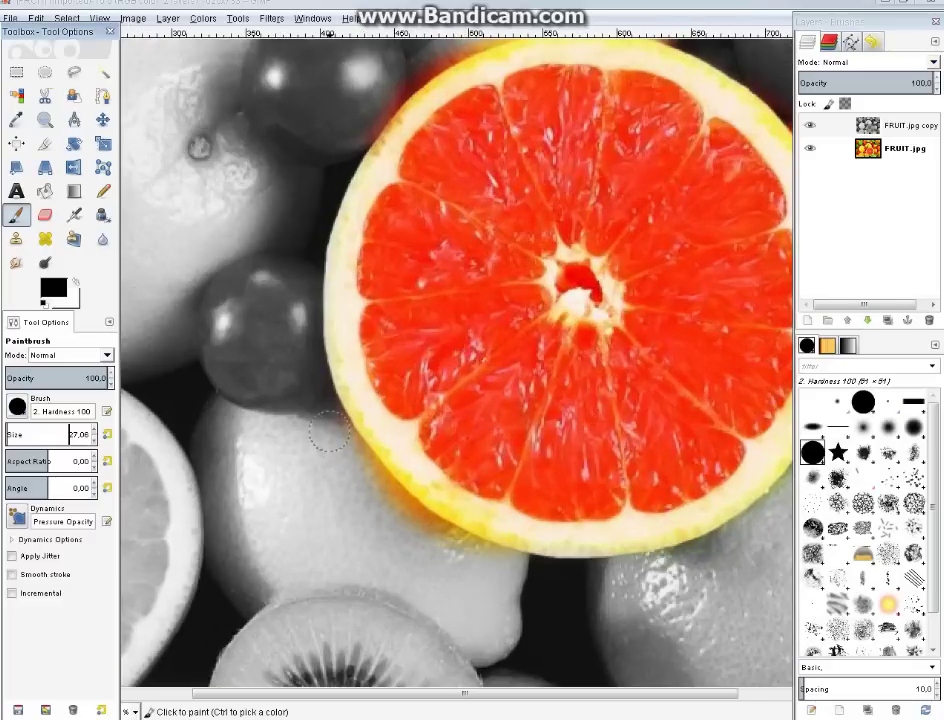
{"action": "left_click_drag", "start_coordinate": [328, 432], "coordinate": [340, 443]}
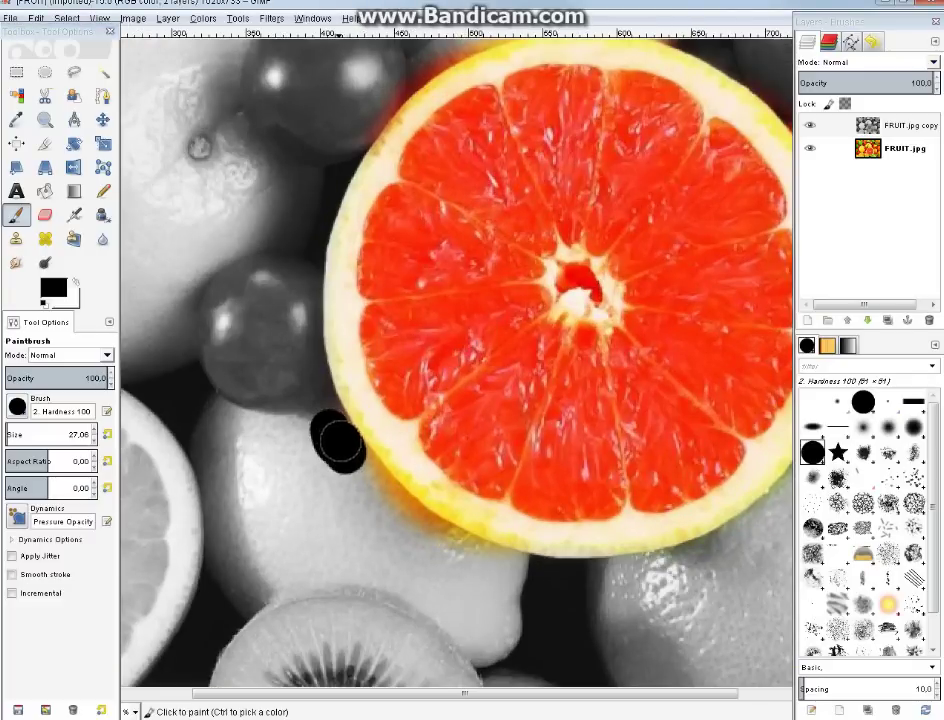
{"action": "mouse_move", "coordinate": [340, 443]}
{"action": "left_mouse_down"}
{"action": "mouse_move", "coordinate": [421, 533]}
{"action": "mouse_move", "coordinate": [487, 565]}
{"action": "left_mouse_up"}
Paint black along the grapefruit's upper-left edge and across its top, undoing one stray stroke.
{"action": "scroll", "coordinate": [487, 565], "scroll_direction": "down", "scroll_amount": 2, "text": "ctrl"}
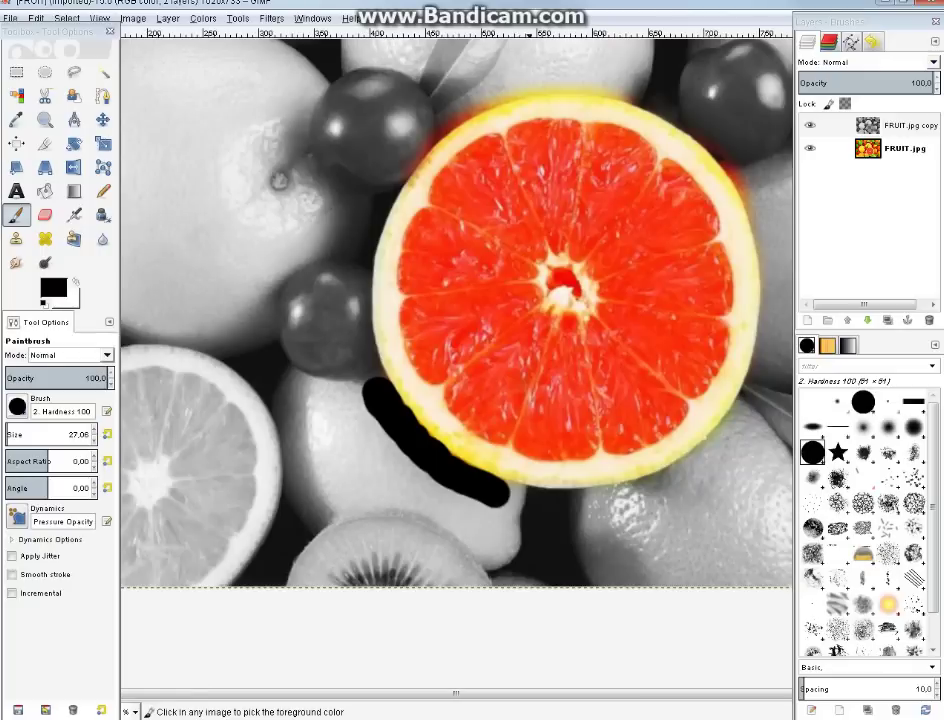
{"action": "scroll", "coordinate": [508, 182], "scroll_direction": "up", "scroll_amount": 2, "text": "ctrl"}
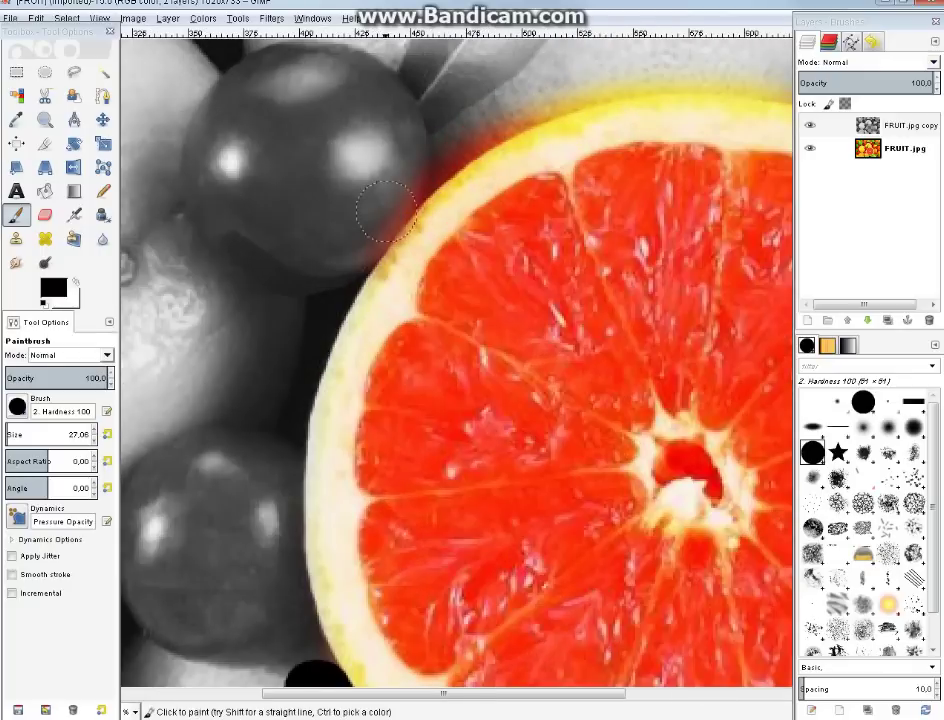
{"action": "mouse_move", "coordinate": [352, 240]}
{"action": "left_mouse_down"}
{"action": "mouse_move", "coordinate": [380, 198]}
{"action": "mouse_move", "coordinate": [372, 210]}
{"action": "mouse_move", "coordinate": [436, 152]}
{"action": "mouse_move", "coordinate": [516, 99]}
{"action": "mouse_move", "coordinate": [570, 85]}
{"action": "left_mouse_up"}
{"action": "scroll", "coordinate": [570, 85], "scroll_direction": "down", "scroll_amount": 1, "text": "ctrl"}
{"action": "scroll", "coordinate": [570, 85], "scroll_direction": "down", "scroll_amount": 1, "text": "ctrl"}
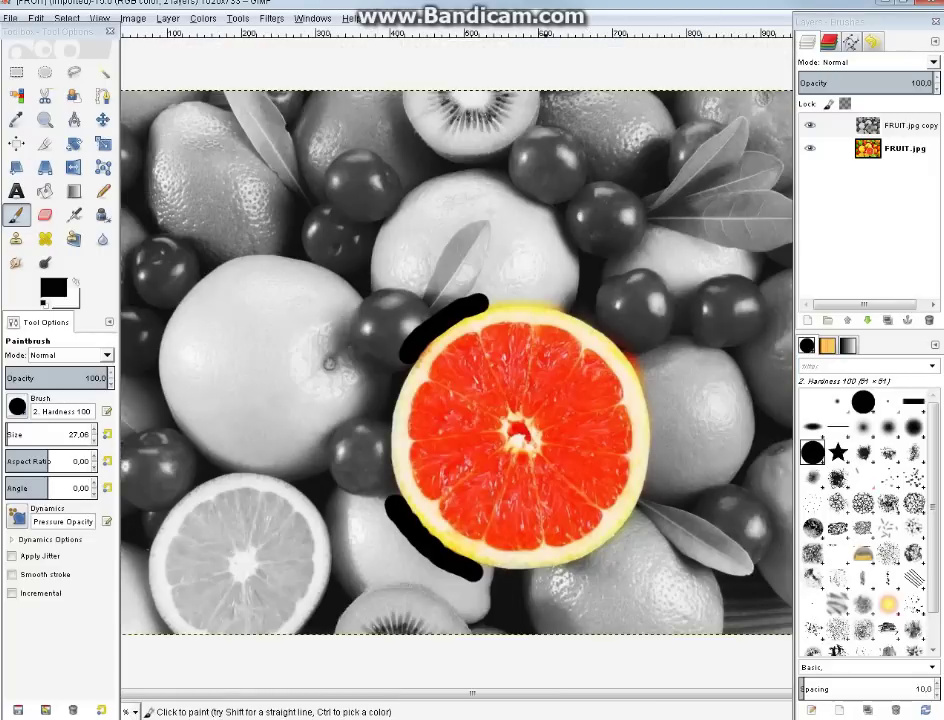
{"action": "scroll", "coordinate": [490, 296], "scroll_direction": "up", "scroll_amount": 1, "text": "ctrl"}
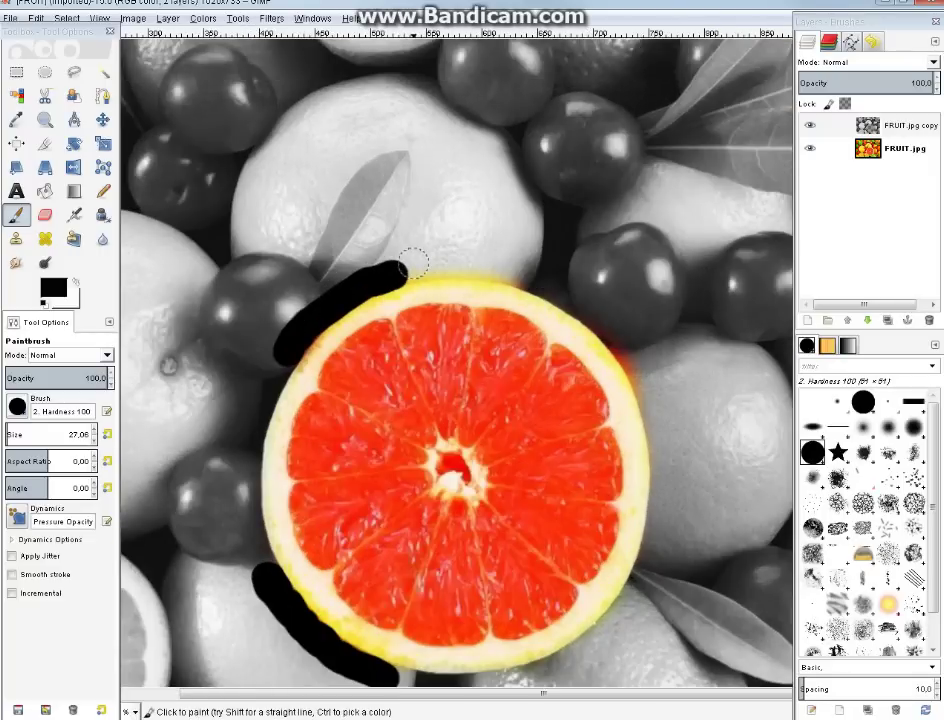
{"action": "left_click_drag", "start_coordinate": [413, 266], "coordinate": [450, 267]}
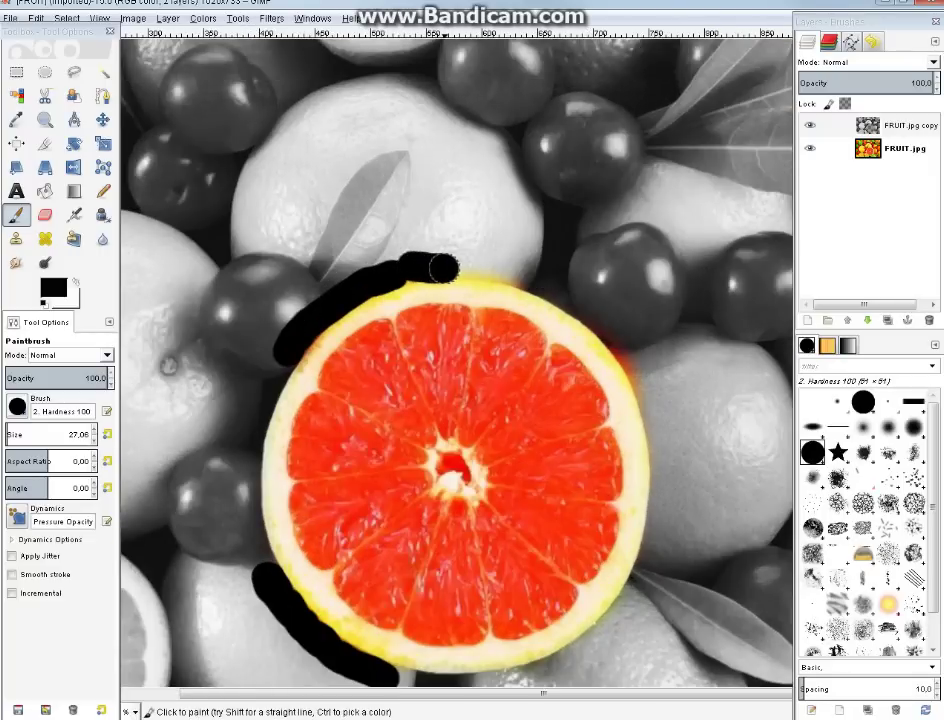
{"action": "key", "text": "ctrl+z"}
{"action": "scroll", "coordinate": [400, 266], "scroll_direction": "up", "scroll_amount": 1, "text": "ctrl"}
{"action": "scroll", "coordinate": [400, 266], "scroll_direction": "up", "scroll_amount": 1, "text": "ctrl"}
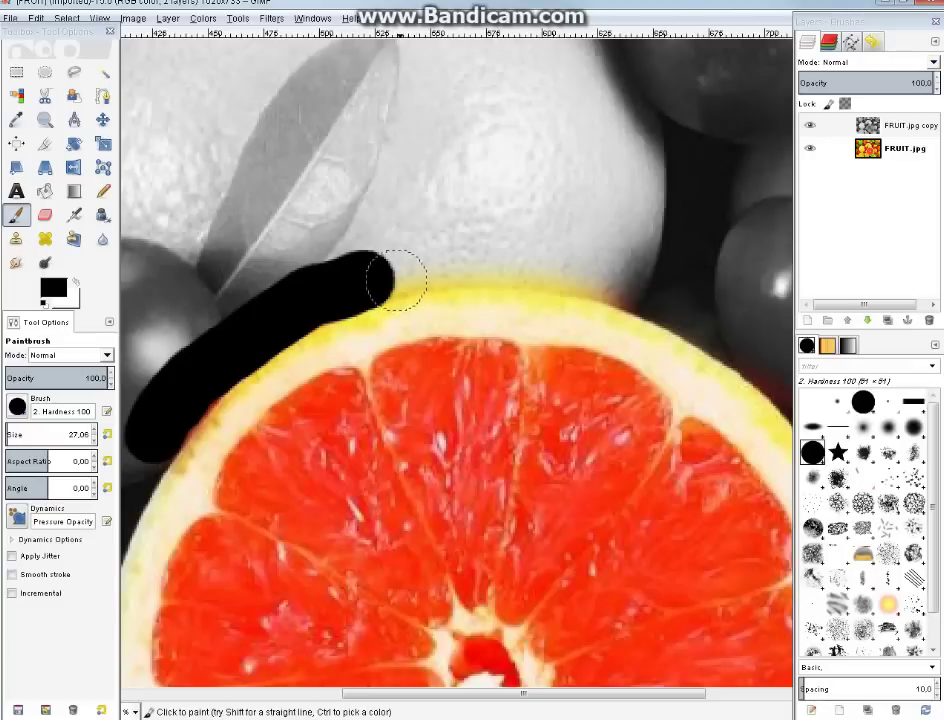
{"action": "mouse_move", "coordinate": [400, 264]}
{"action": "left_mouse_down"}
{"action": "mouse_move", "coordinate": [498, 256]}
{"action": "mouse_move", "coordinate": [621, 278]}
{"action": "left_mouse_up"}
Paint black along the grapefruit's upper-right edge and over the lower-right fringe.
{"action": "scroll", "coordinate": [621, 278], "scroll_direction": "down", "scroll_amount": 1, "text": "ctrl"}
{"action": "scroll", "coordinate": [621, 278], "scroll_direction": "down", "scroll_amount": 1, "text": "ctrl"}
{"action": "scroll", "coordinate": [621, 278], "scroll_direction": "down", "scroll_amount": 1, "text": "ctrl"}
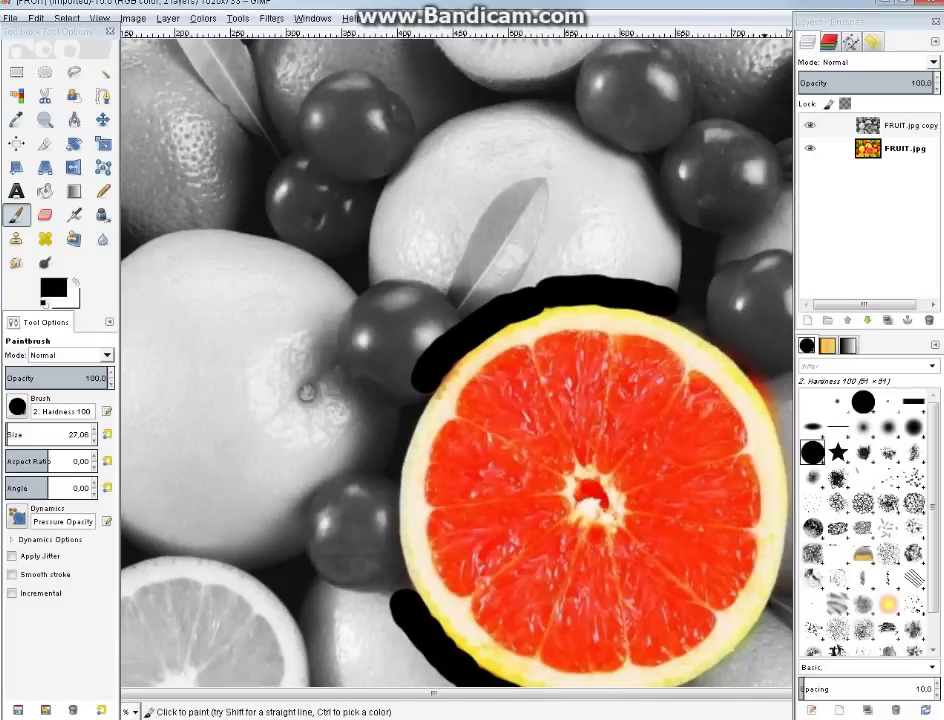
{"action": "scroll", "coordinate": [628, 632], "scroll_direction": "right", "scroll_amount": 5}
{"action": "scroll", "coordinate": [658, 537], "scroll_direction": "down", "scroll_amount": 2}
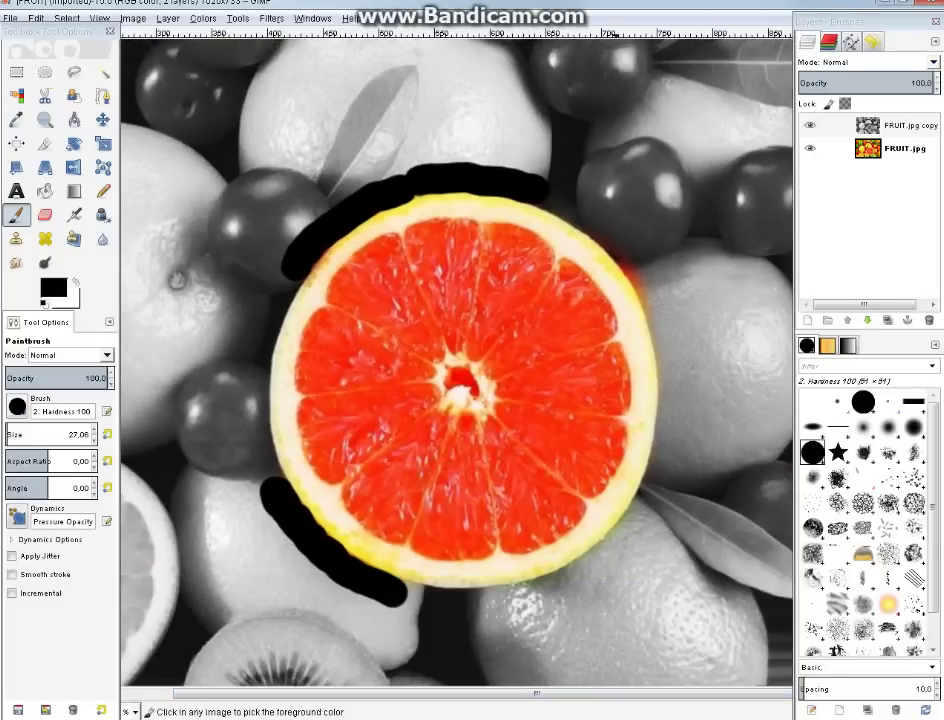
{"action": "scroll", "coordinate": [605, 238], "scroll_direction": "up", "scroll_amount": 1, "text": "ctrl"}
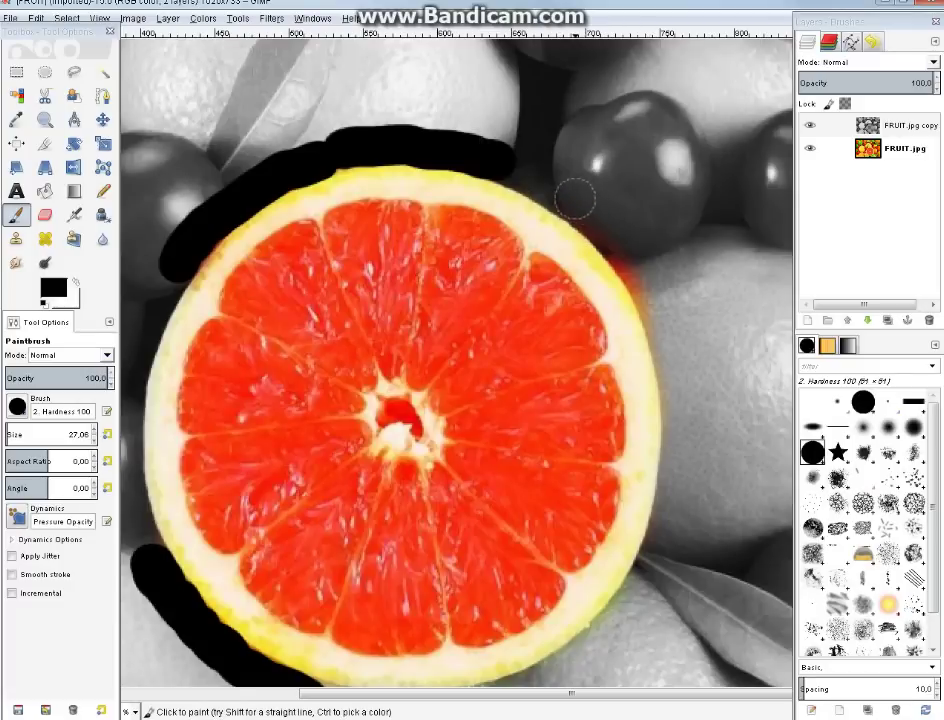
{"action": "mouse_move", "coordinate": [570, 192]}
{"action": "left_mouse_down"}
{"action": "mouse_move", "coordinate": [643, 270]}
{"action": "mouse_move", "coordinate": [685, 404]}
{"action": "left_mouse_up"}
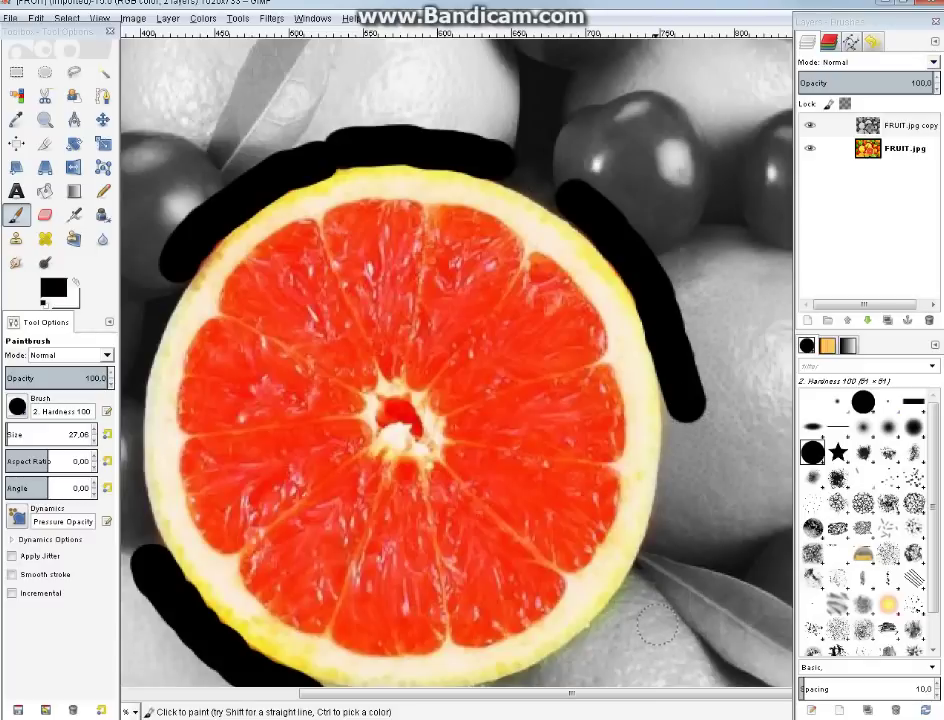
{"action": "left_click_drag", "start_coordinate": [638, 605], "coordinate": [613, 633]}
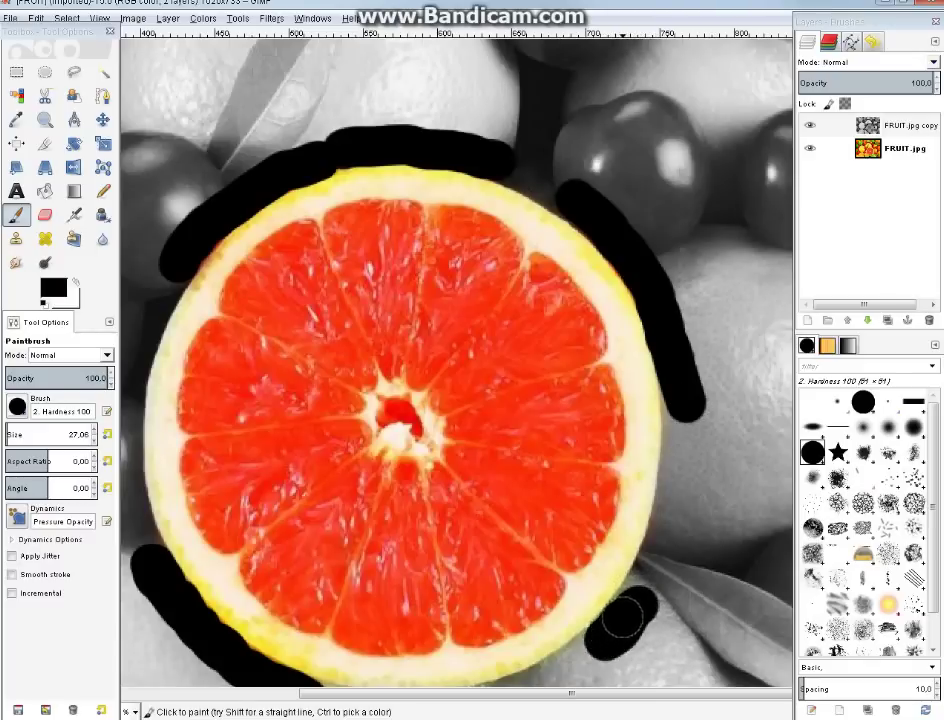
{"action": "scroll", "coordinate": [600, 600], "scroll_direction": "up", "scroll_amount": 1}
{"action": "scroll", "coordinate": [600, 600], "scroll_direction": "down", "scroll_amount": 1}
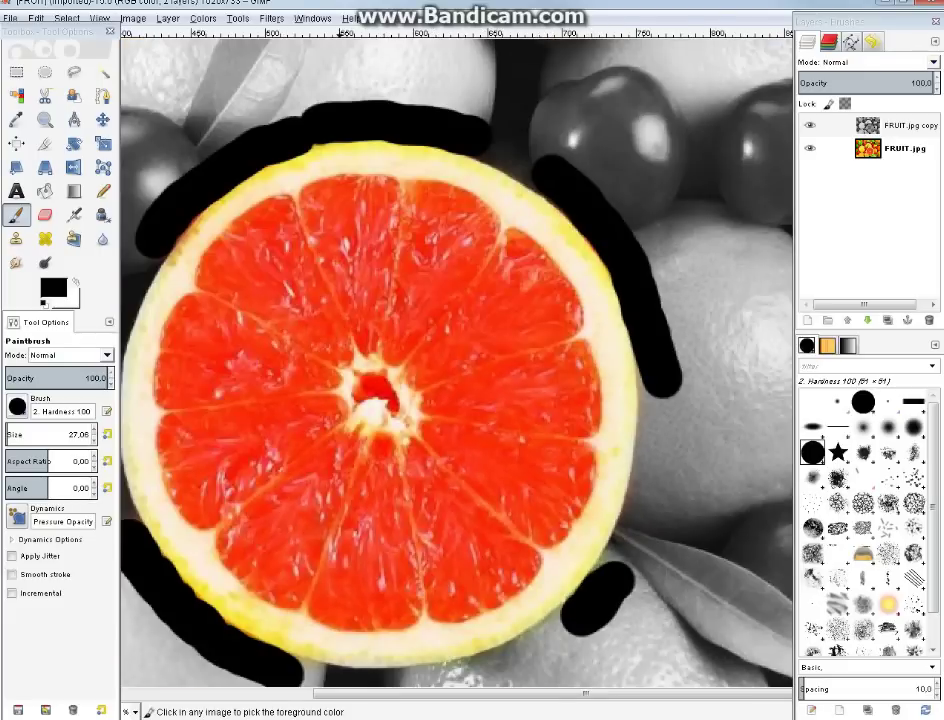
{"action": "scroll", "coordinate": [340, 365], "scroll_direction": "down", "scroll_amount": 1}
{"action": "scroll", "coordinate": [450, 390], "scroll_direction": "left", "scroll_amount": 2}
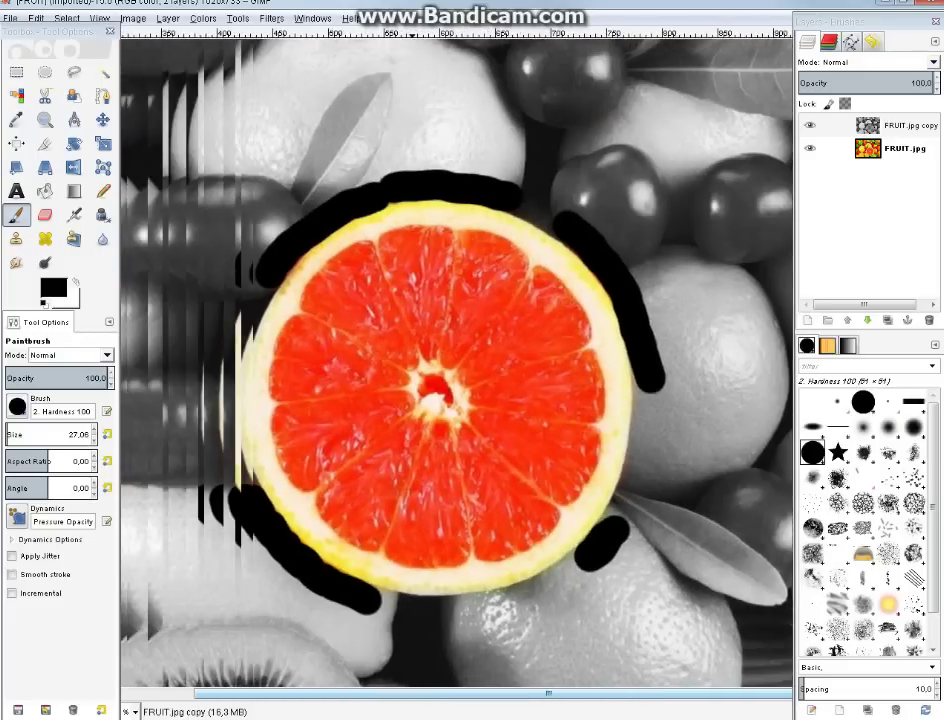
{"action": "scroll", "coordinate": [596, 526], "scroll_direction": "down", "scroll_amount": 1}
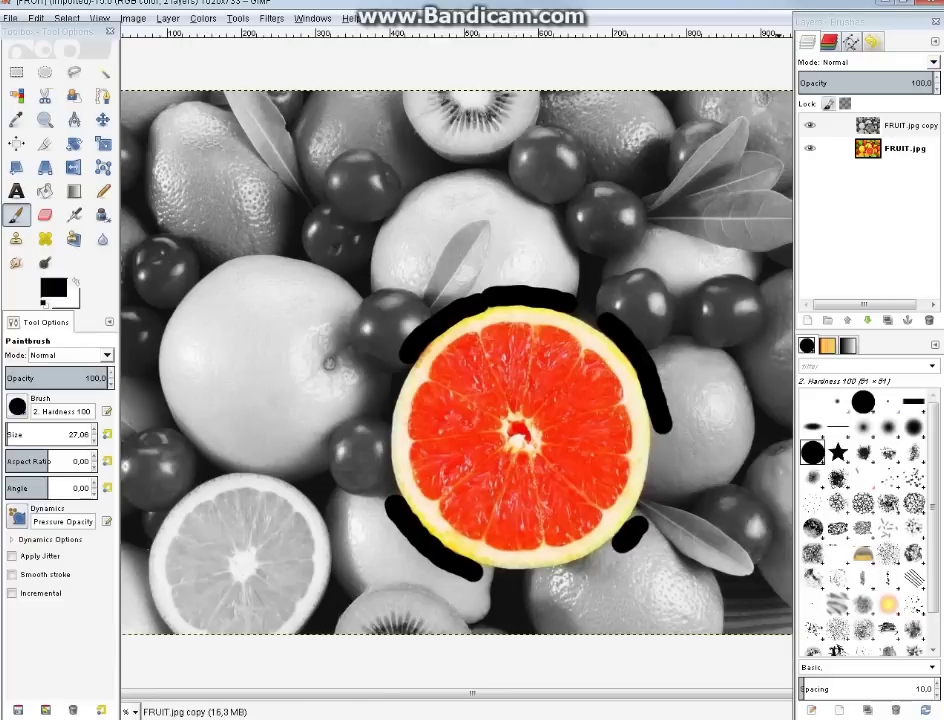
Set the grayscale copy layer's blend mode to Color.
{"action": "left_click", "coordinate": [933, 62]}
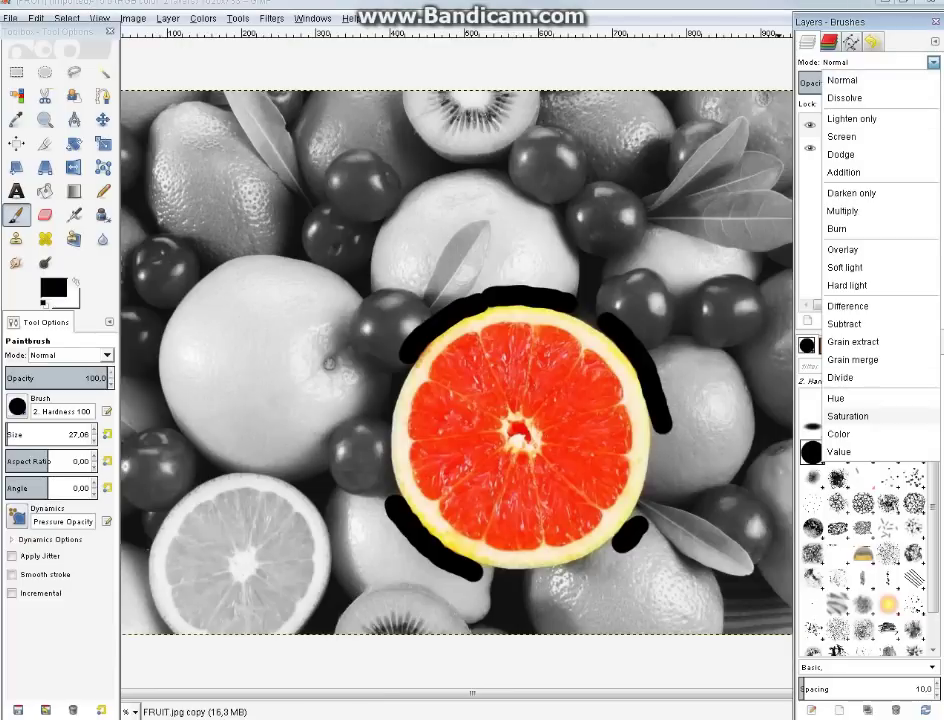
{"action": "left_click", "coordinate": [838, 434]}
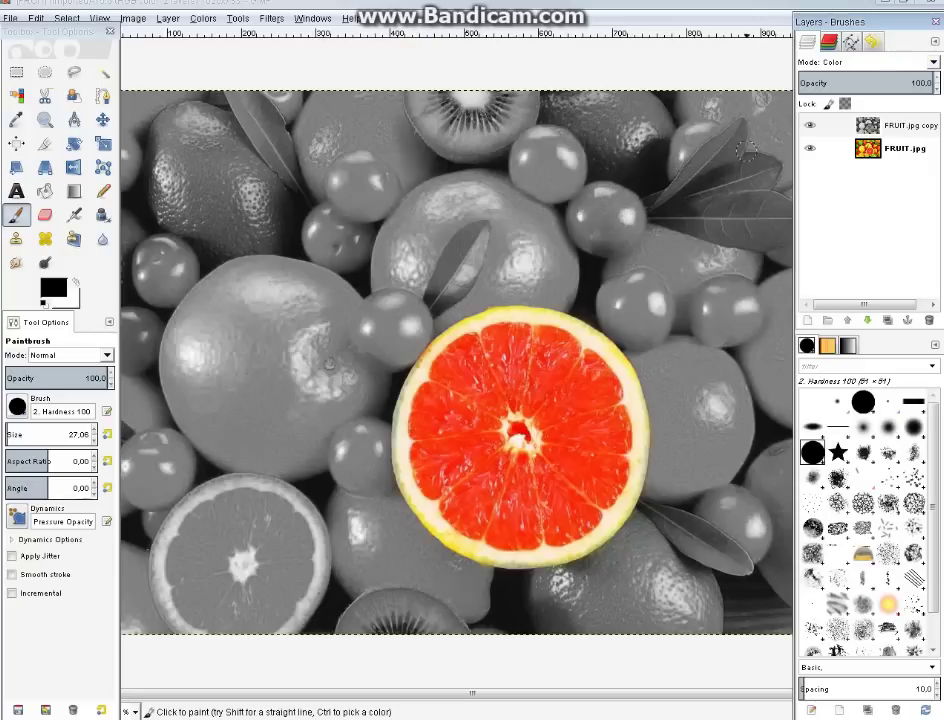
Merge the grayscale copy and colour layer into one flattened FRUIT.jpg layer.
{"action": "right_click", "coordinate": [882, 125]}
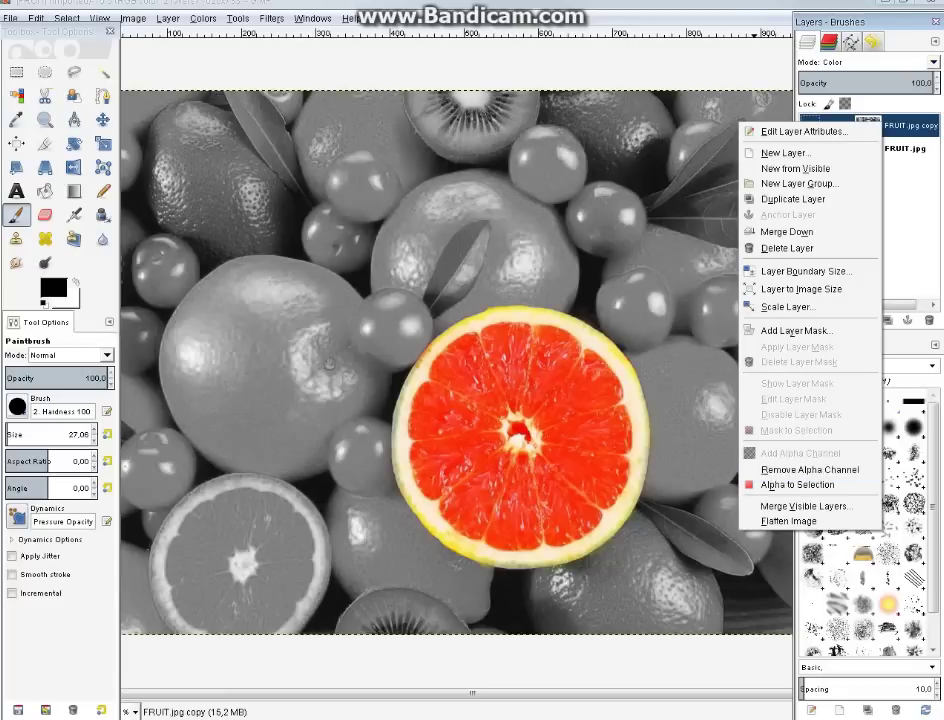
{"action": "left_click", "coordinate": [790, 521]}
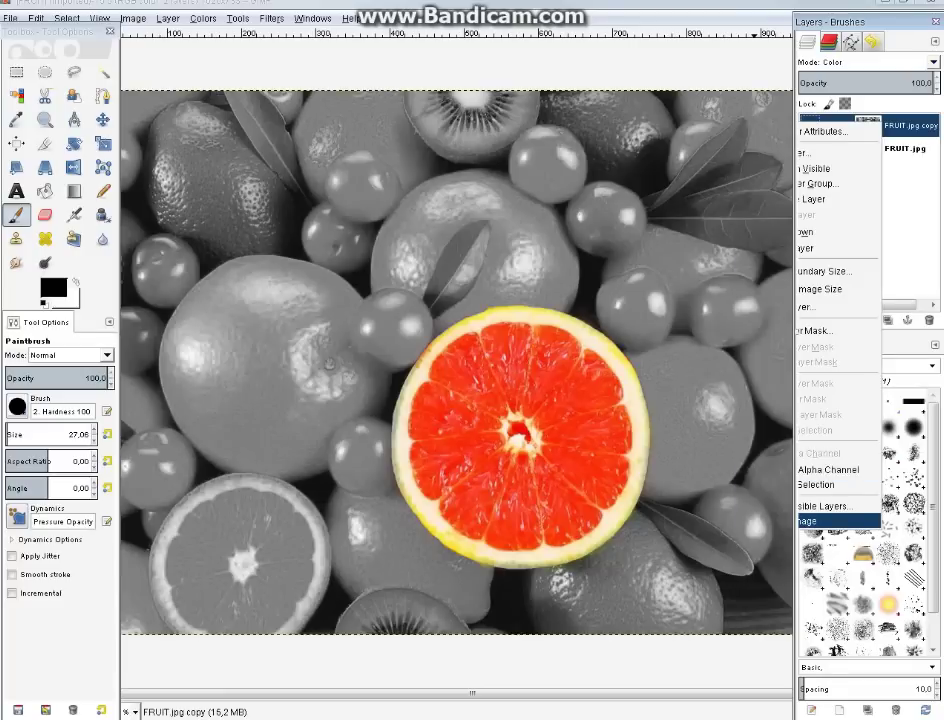